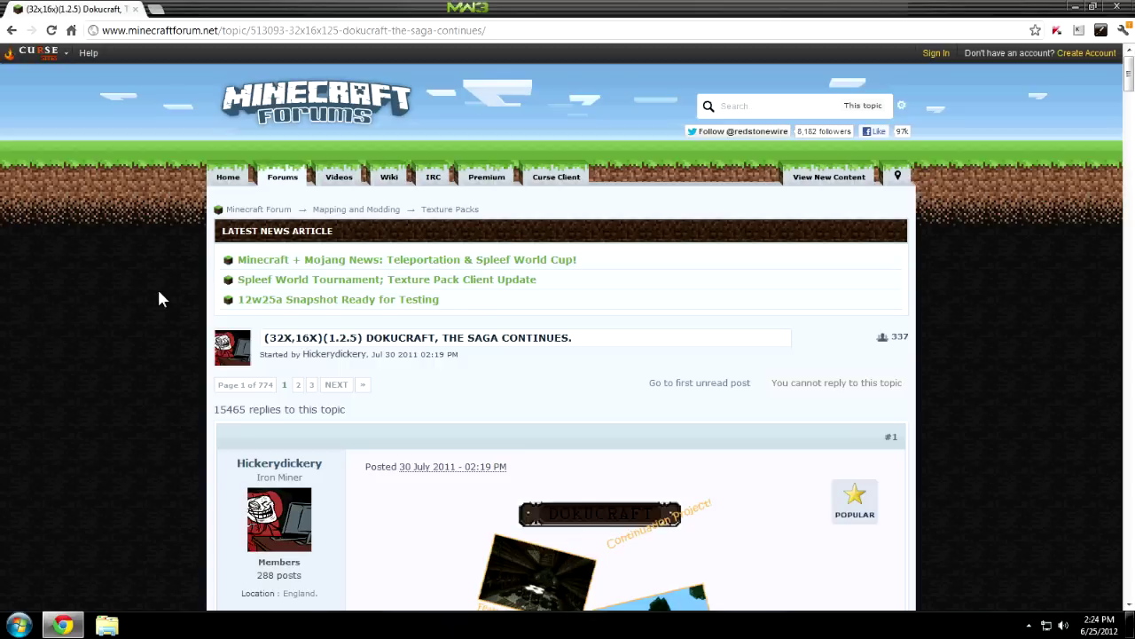
# Download the Dokucraft Dark texture pack from the forum thread's download list through its MediaFire page
pyautogui.scroll(-2, 160, 299)
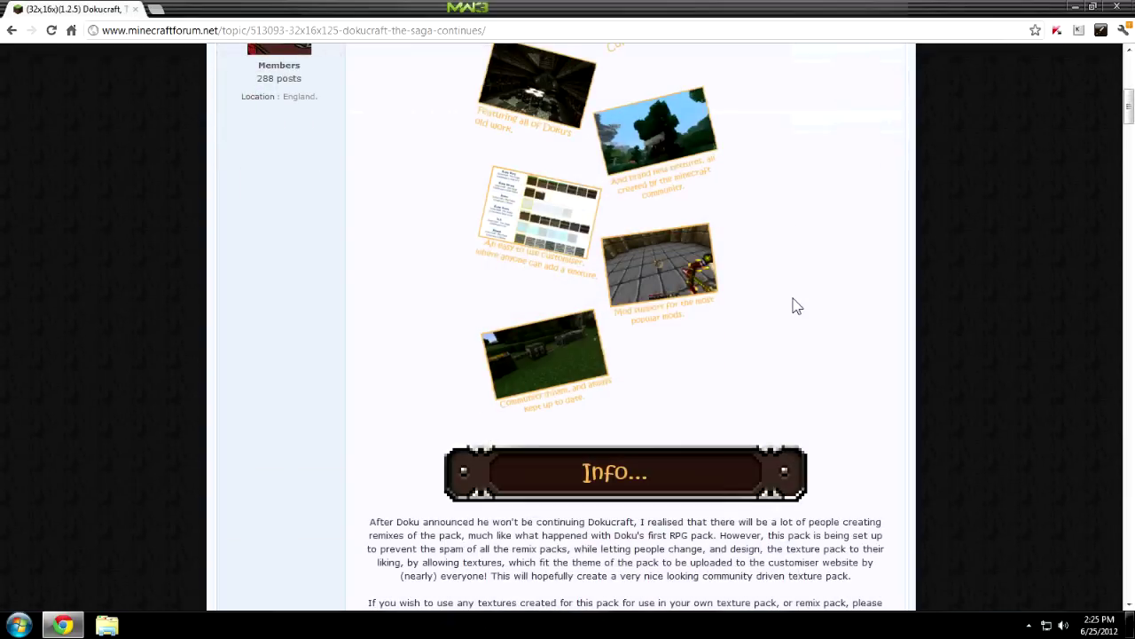
pyautogui.scroll(-5, 796, 306)
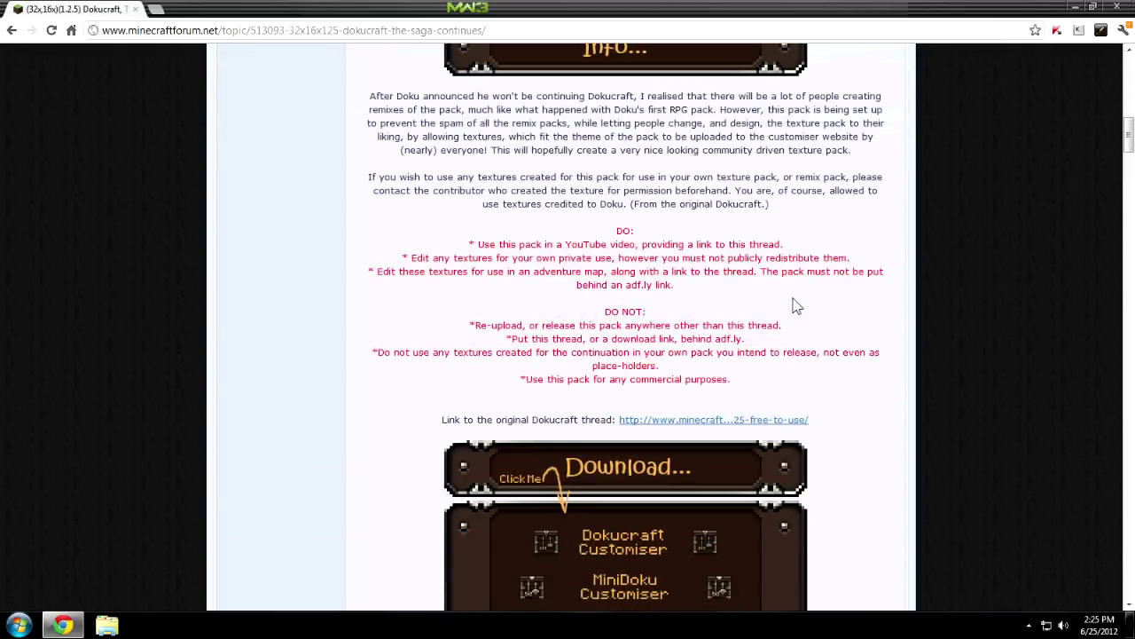
pyautogui.scroll(-1, 308, 321)
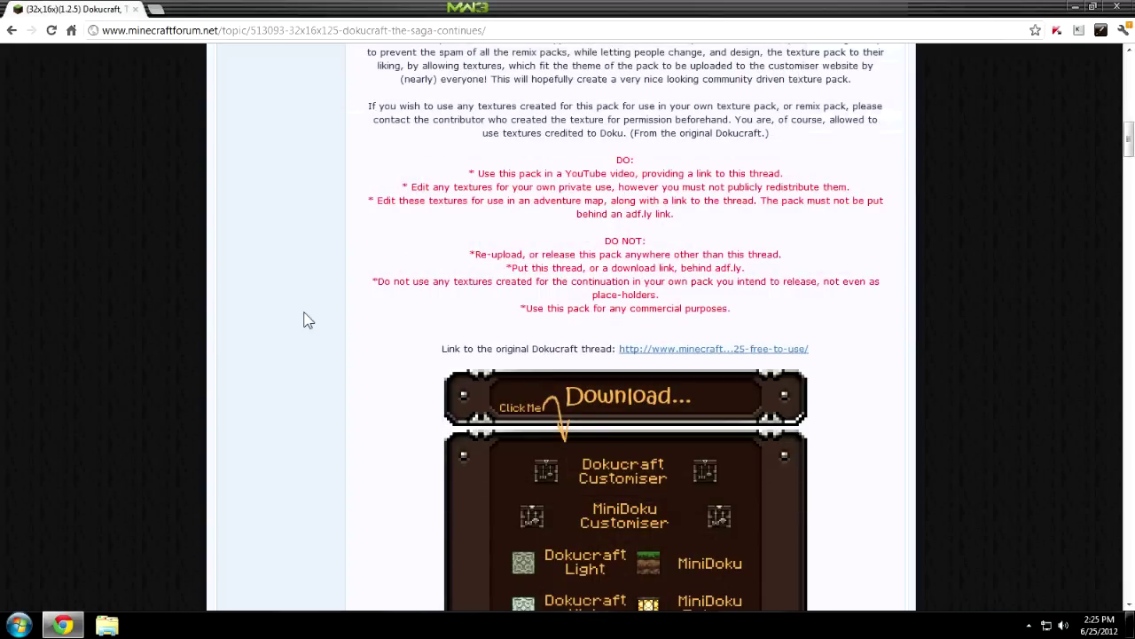
pyautogui.scroll(-8, 308, 320)
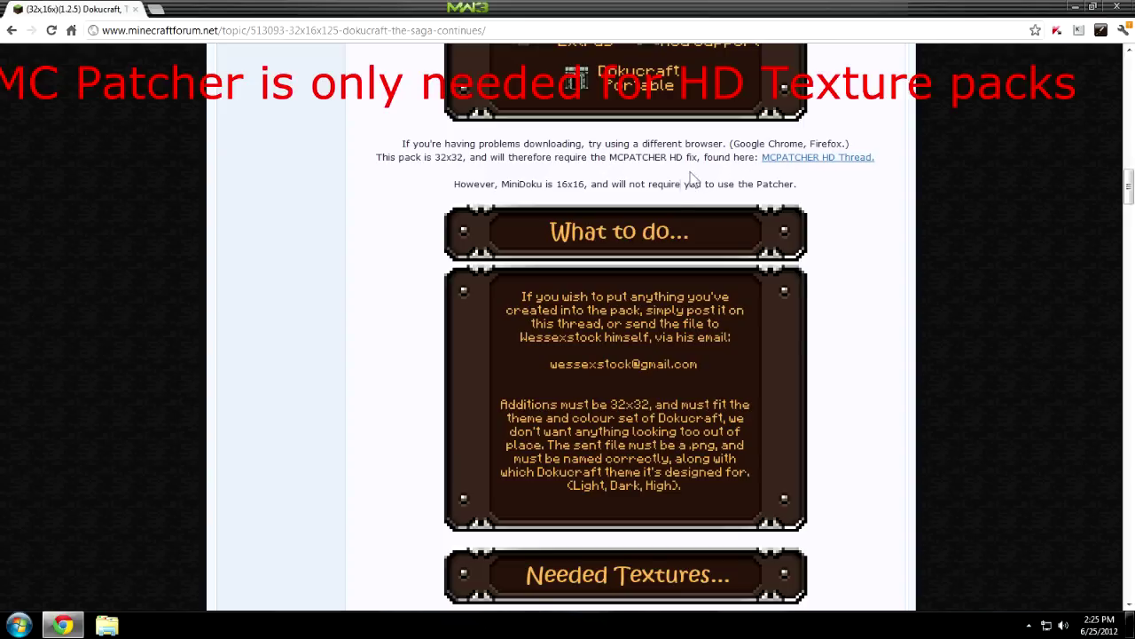
pyautogui.scroll(4, 674, 208)
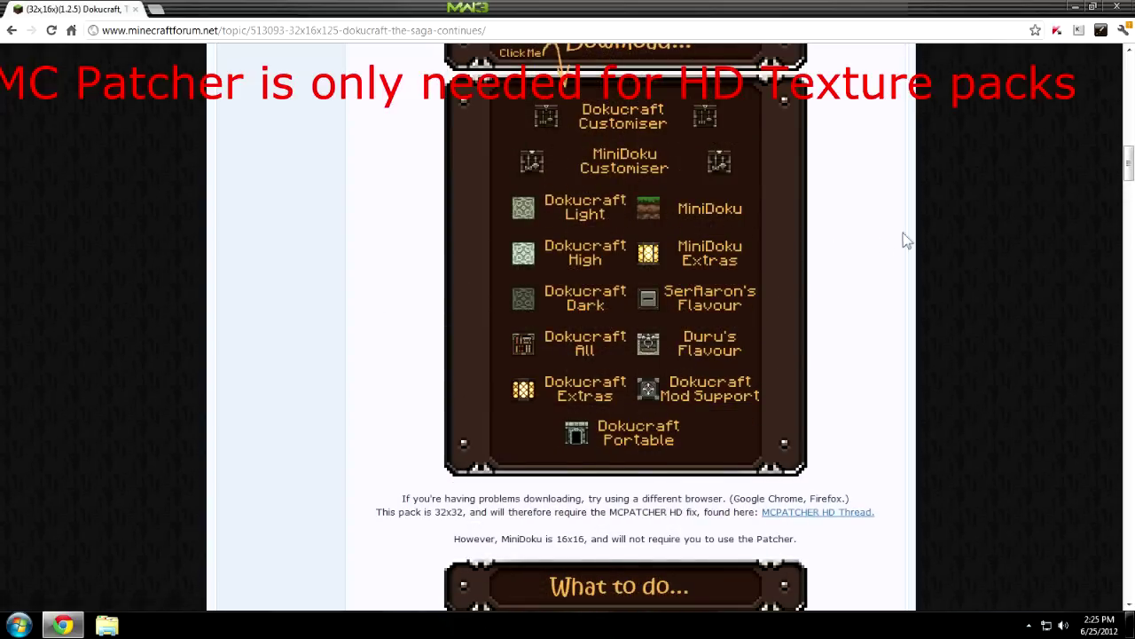
pyautogui.scroll(1, 903, 233)
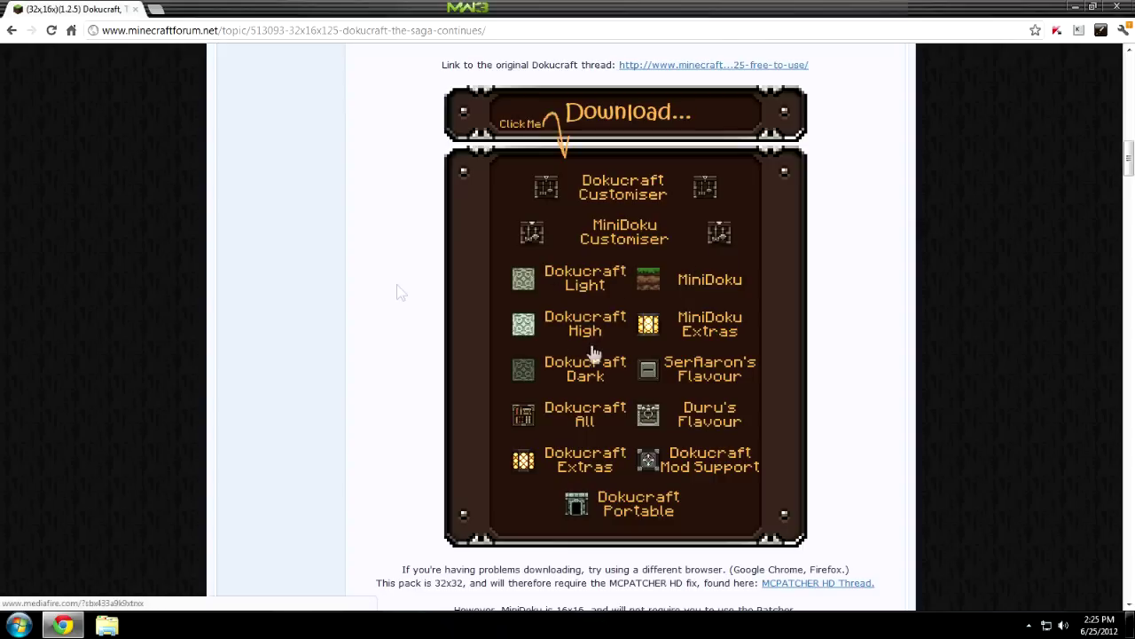
pyautogui.click(578, 374)
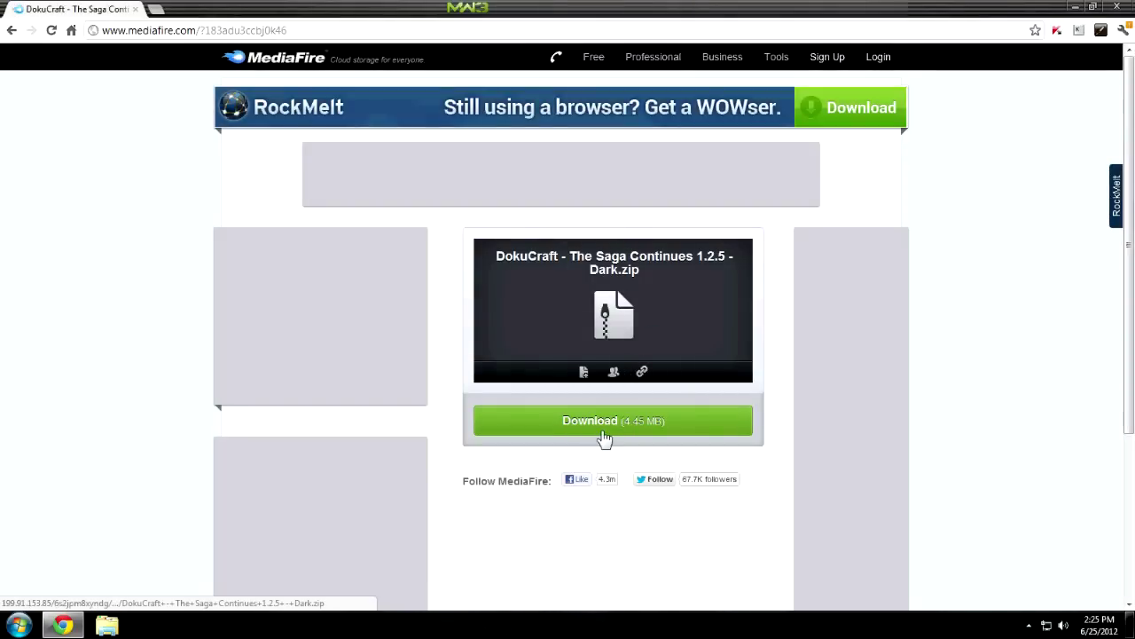
pyautogui.click(603, 439)
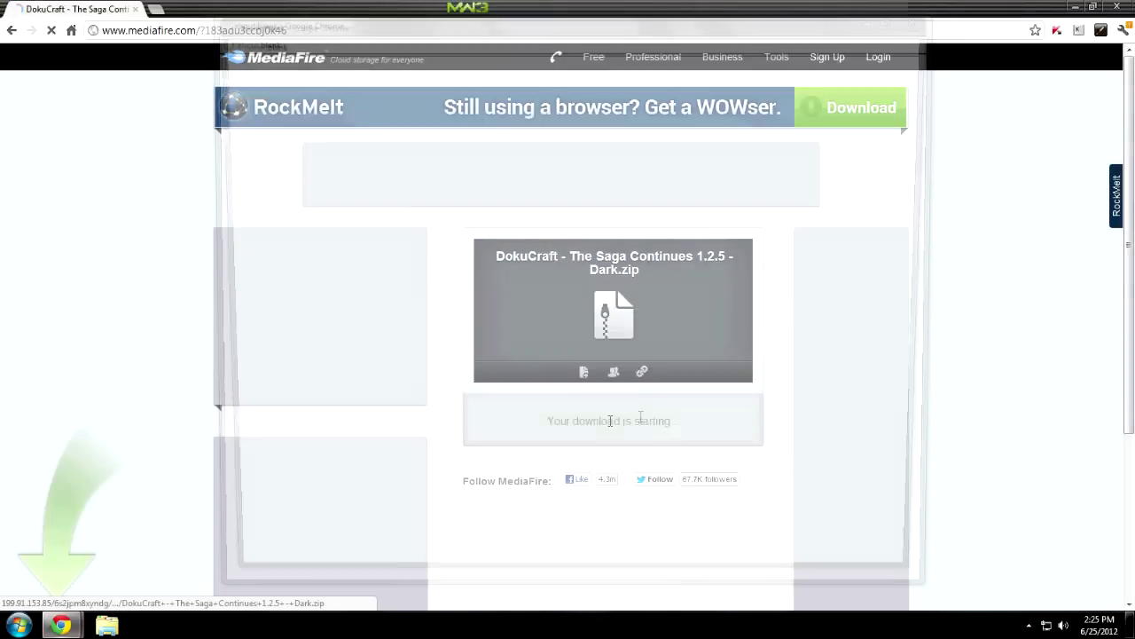
# Close the pop-up ad window and return to the MediaFire download page
pyautogui.moveTo(77, 628)
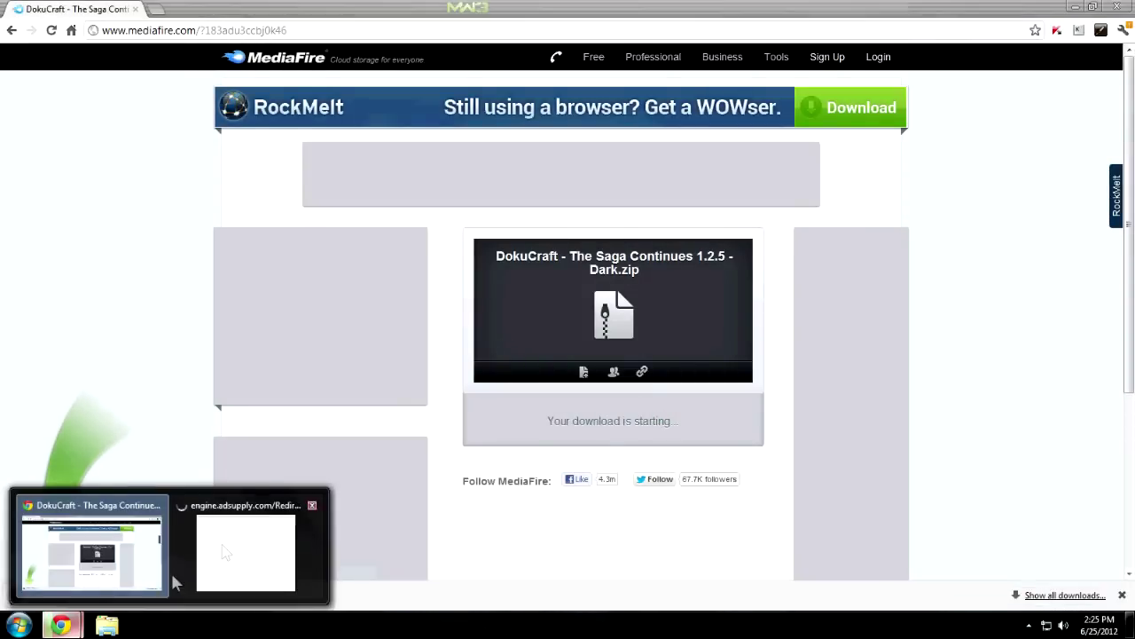
pyautogui.click(306, 505)
pyautogui.click(64, 539)
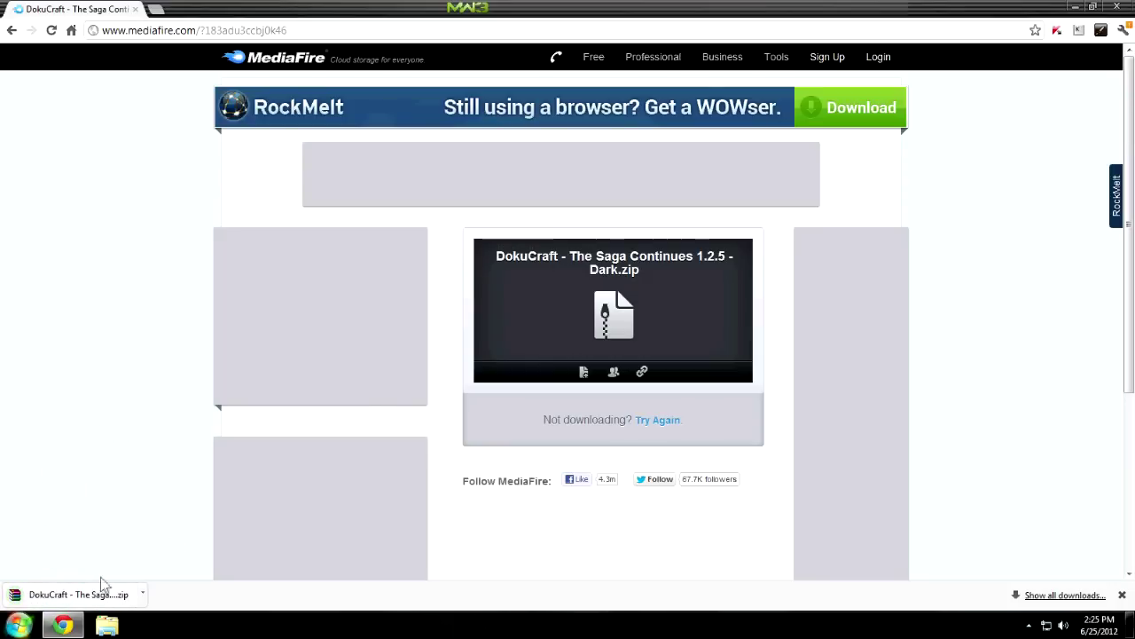
# Minimize the browser, move the DokuCraft Dark zip from the Downloads folder to the desktop, and close the folder
pyautogui.click(1071, 7)
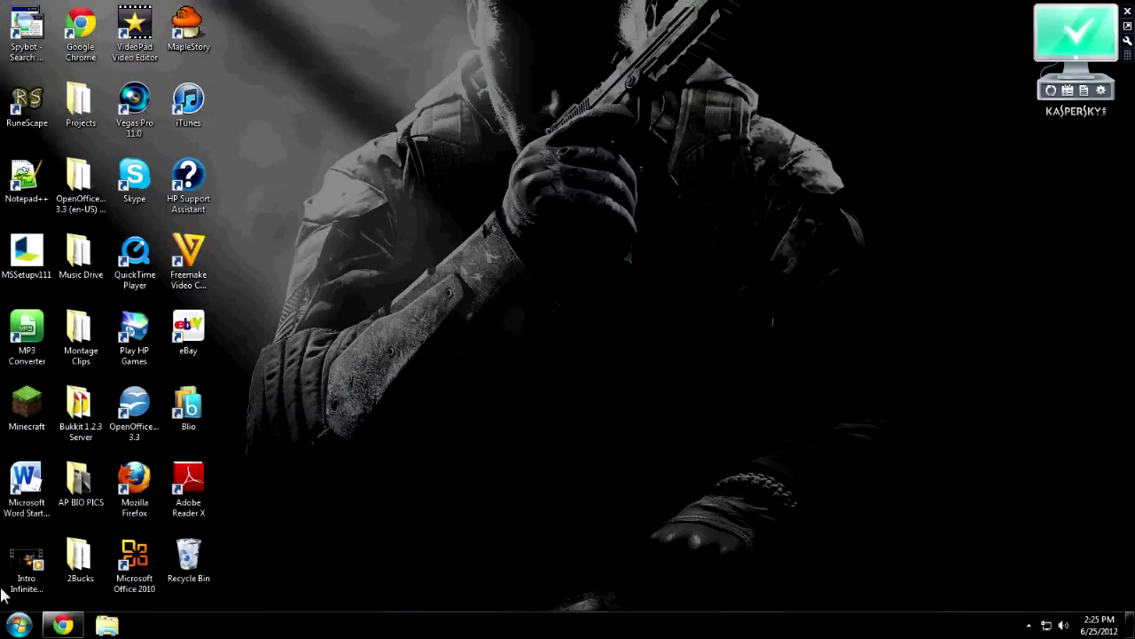
pyautogui.press('super')
pyautogui.click(239, 309)
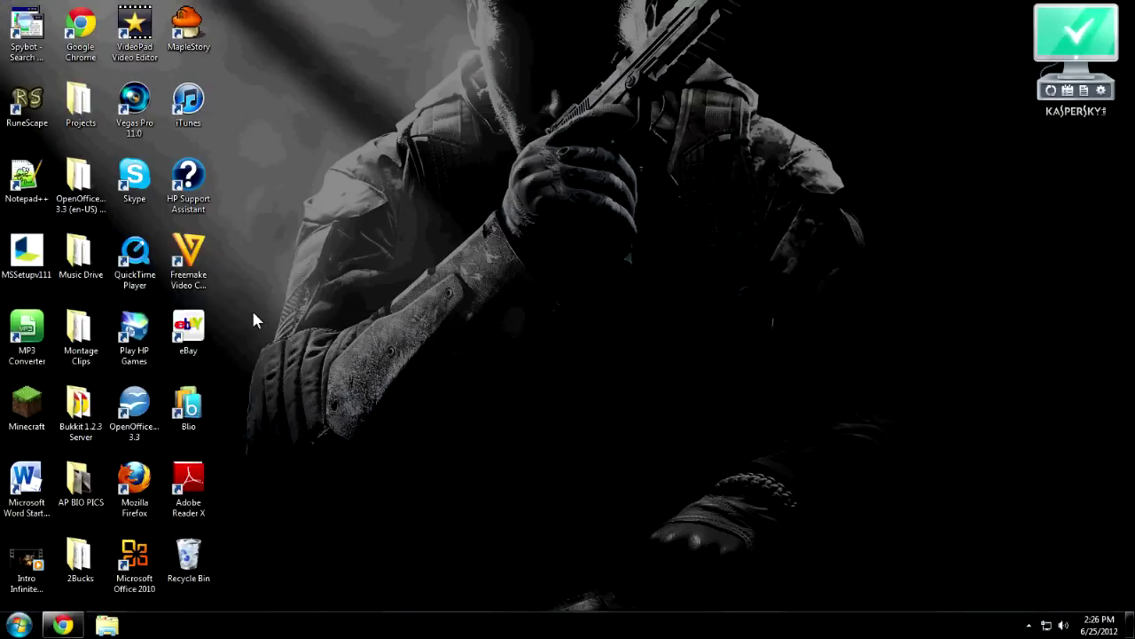
pyautogui.click(64, 229)
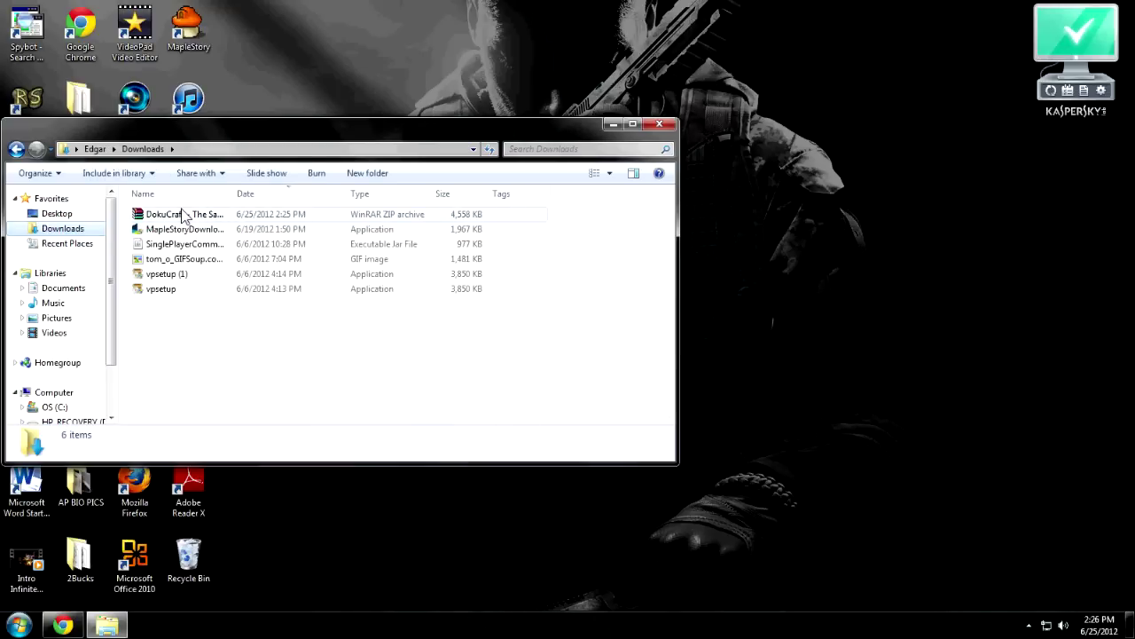
pyautogui.click(182, 216)
pyautogui.moveTo(174, 217); pyautogui.dragTo(386, 190)
pyautogui.click(659, 124)
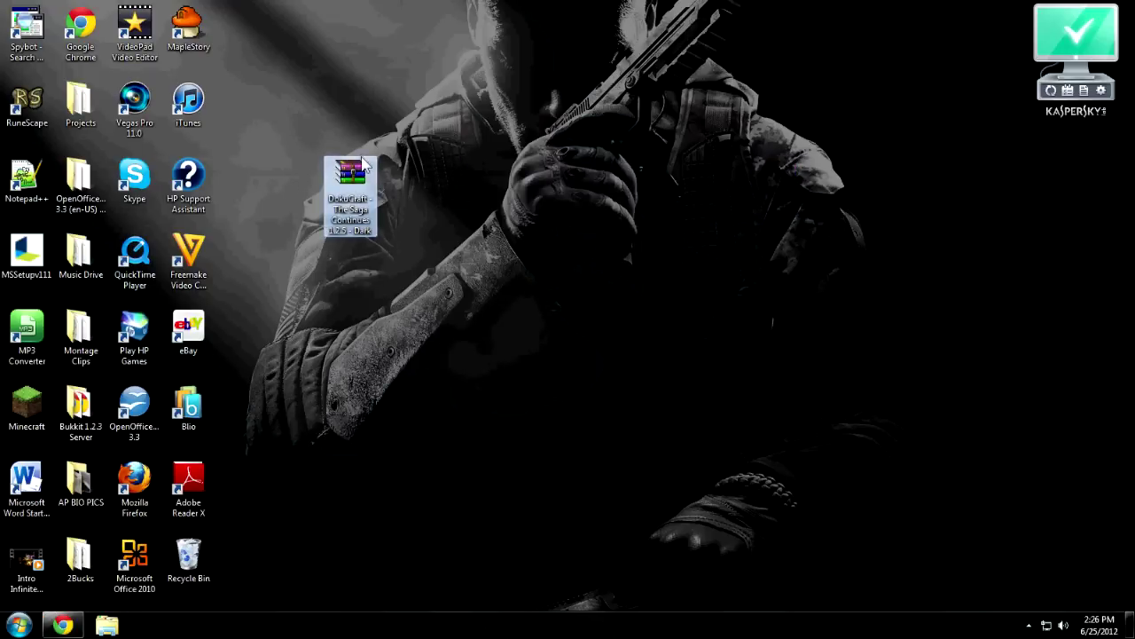
# Launch Minecraft from the desktop and log in with the saved account
pyautogui.click(32, 412)
pyautogui.doubleClick(24, 417)
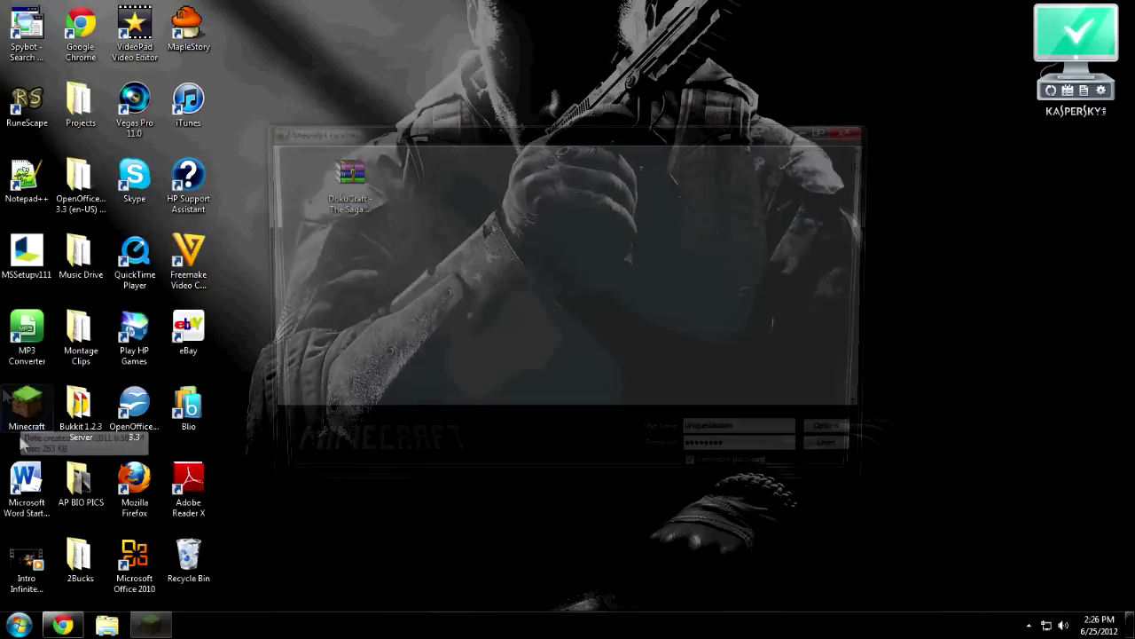
pyautogui.click(832, 452)
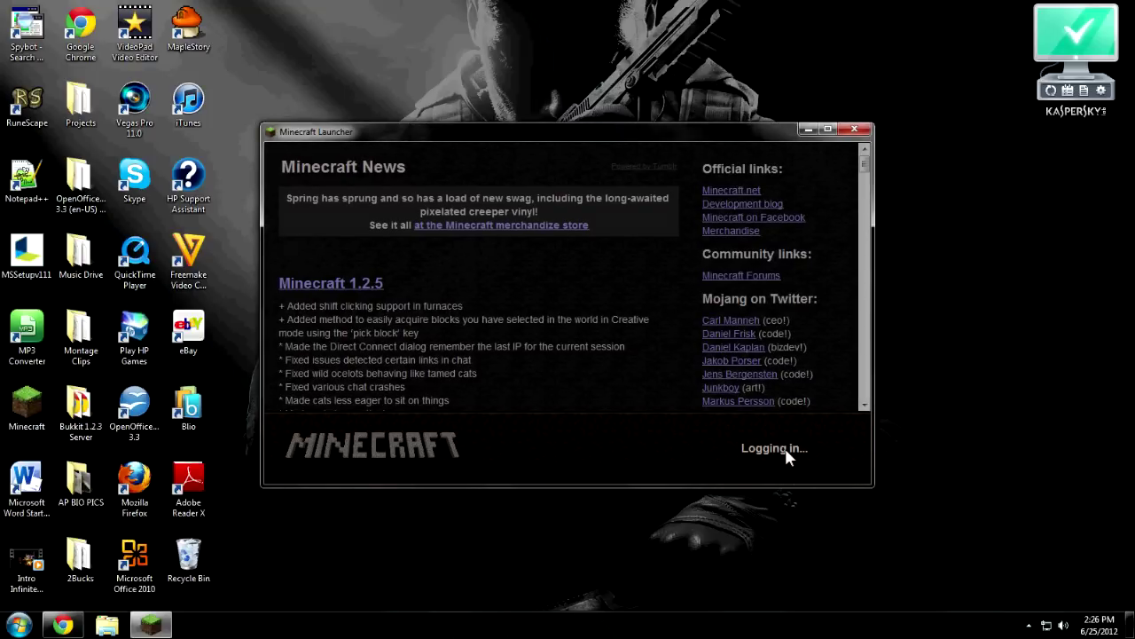
pyautogui.click(823, 459)
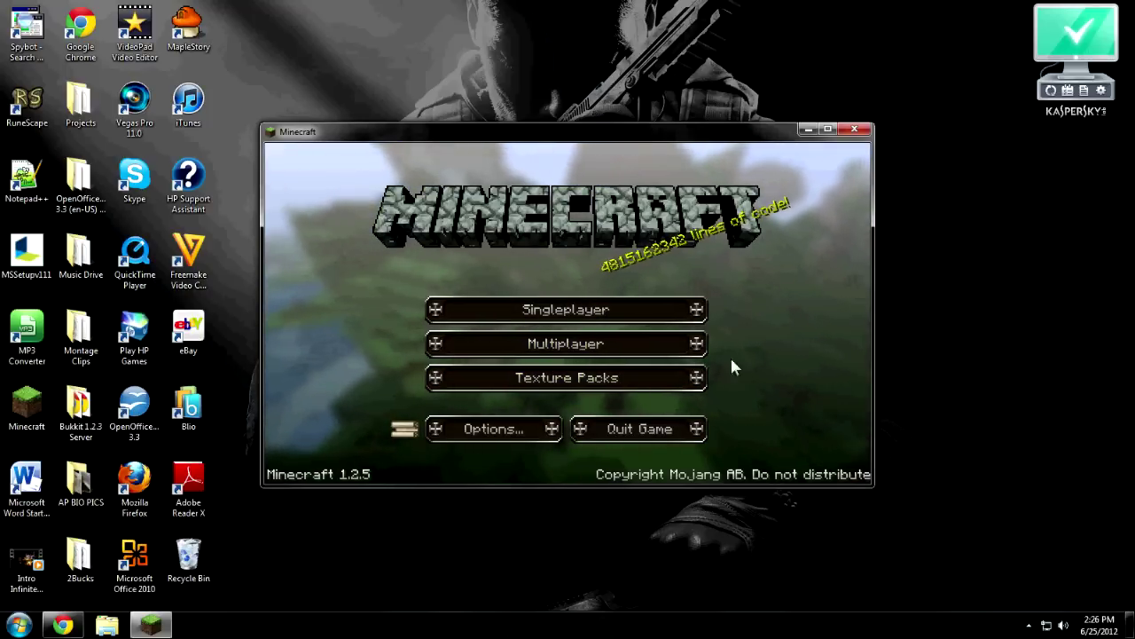
# Open Minecraft's texture pack folder and move the DokuCraft Dark zip from the desktop into it
pyautogui.click(569, 389)
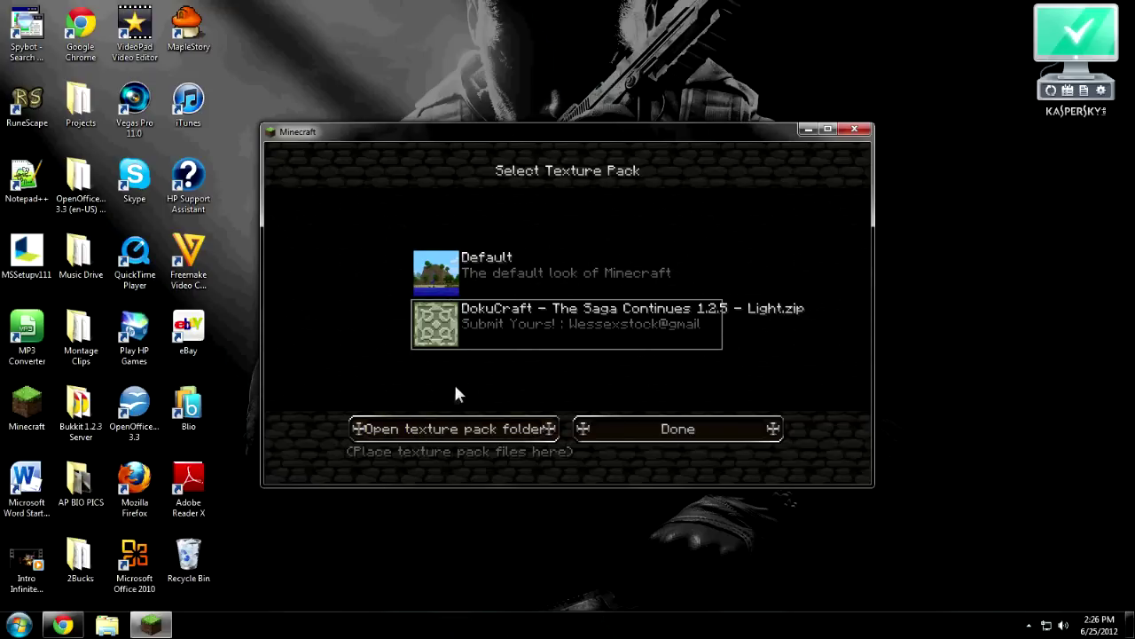
pyautogui.click(425, 431)
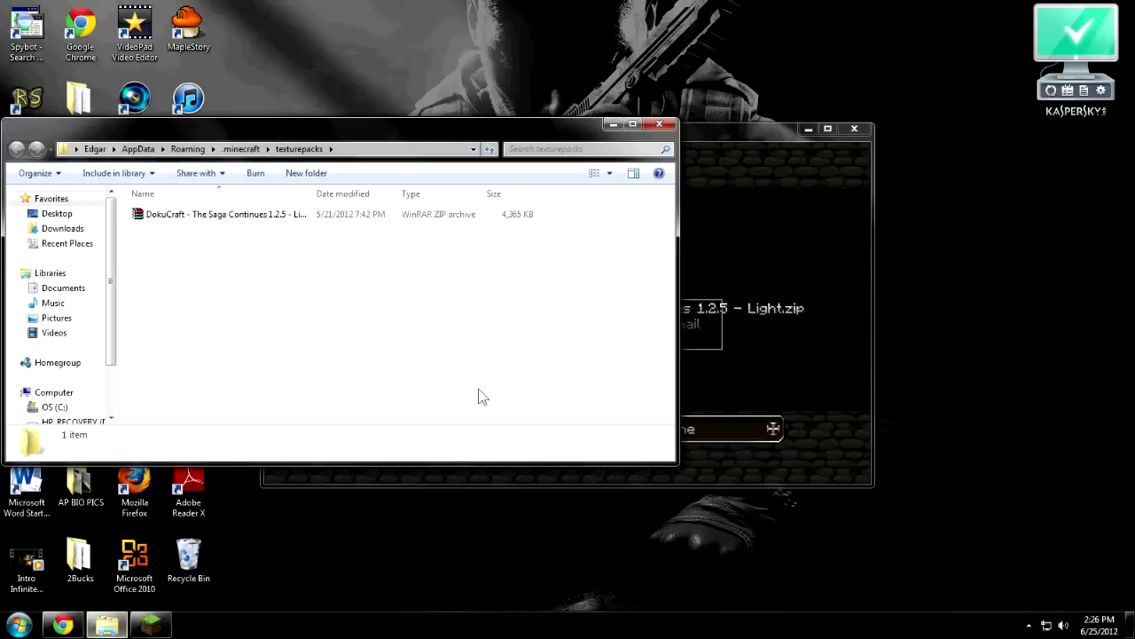
pyautogui.moveTo(744, 143); pyautogui.dragTo(968, 430)
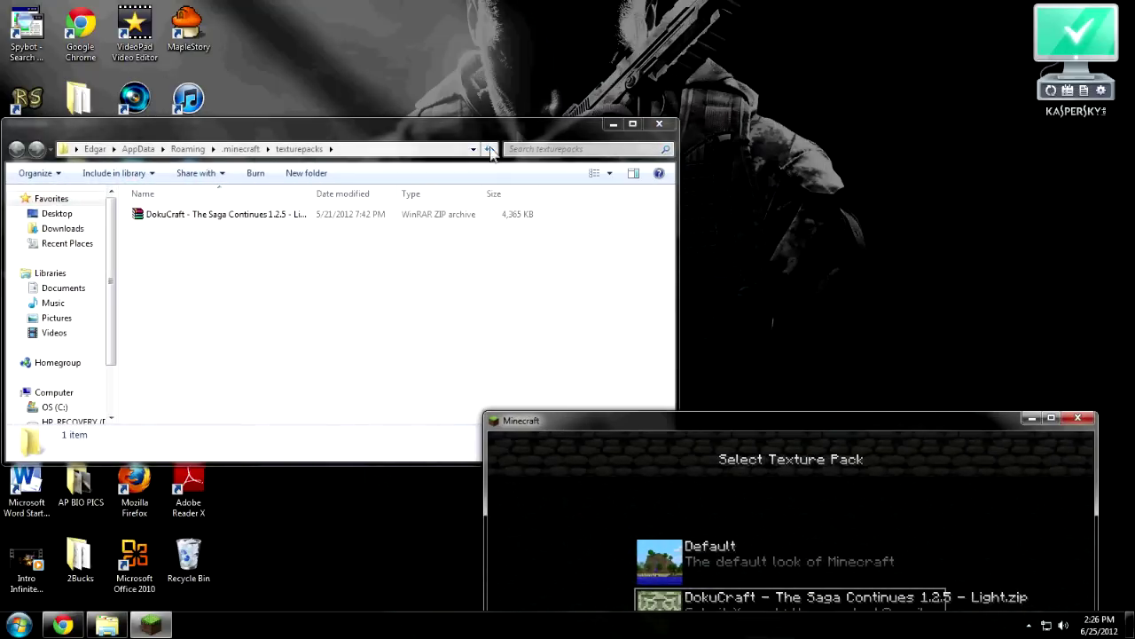
pyautogui.moveTo(518, 133); pyautogui.dragTo(945, 82)
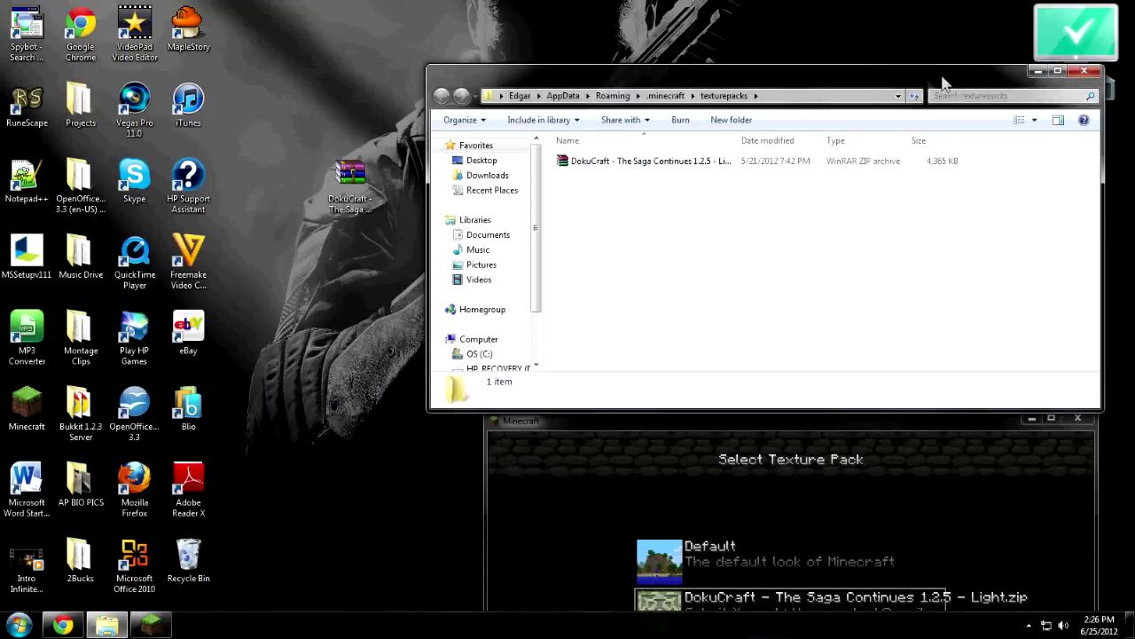
pyautogui.click(355, 178)
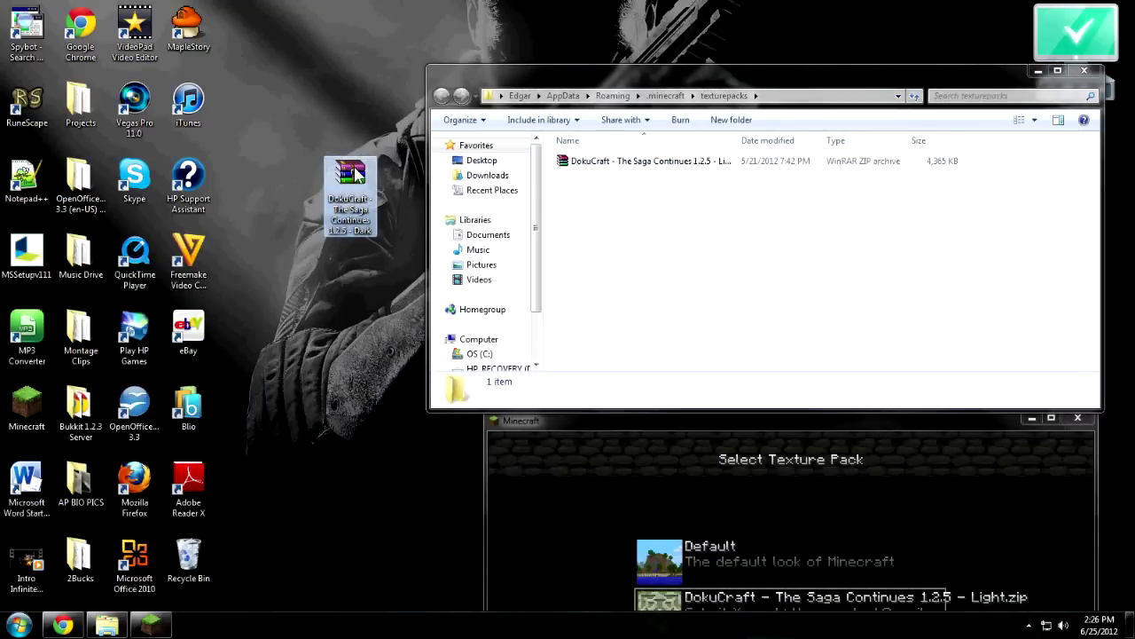
pyautogui.moveTo(355, 176); pyautogui.dragTo(582, 173)
pyautogui.click(1084, 70)
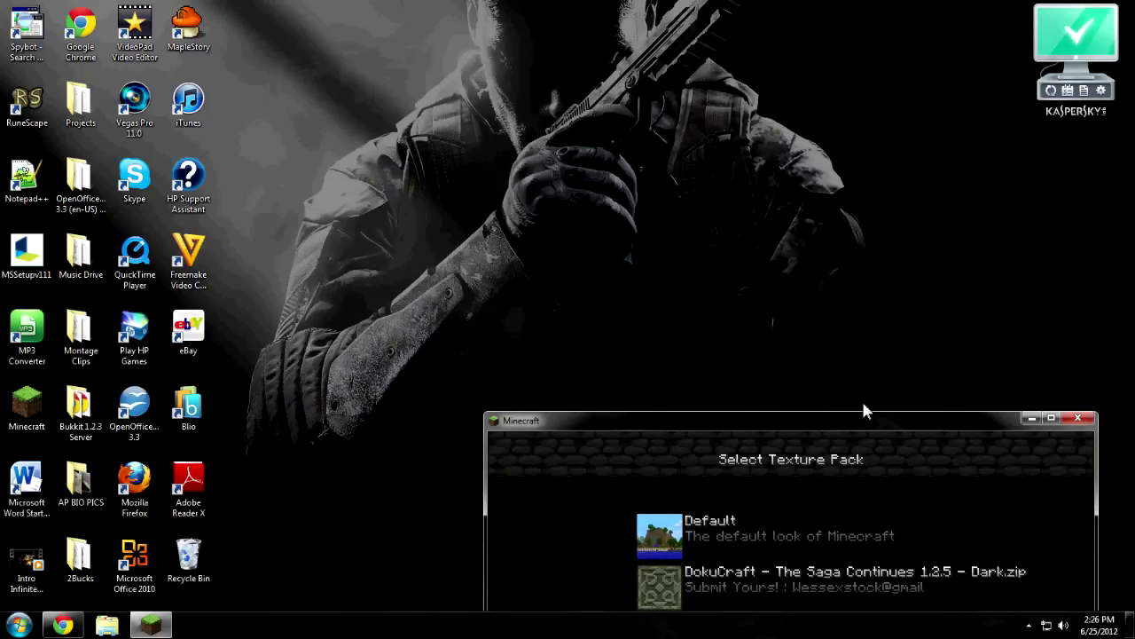
# Maximize the Minecraft window and apply the DokuCraft - The Saga Continues 1.2.5 - Dark.zip texture pack
pyautogui.moveTo(865, 411); pyautogui.dragTo(801, 145)
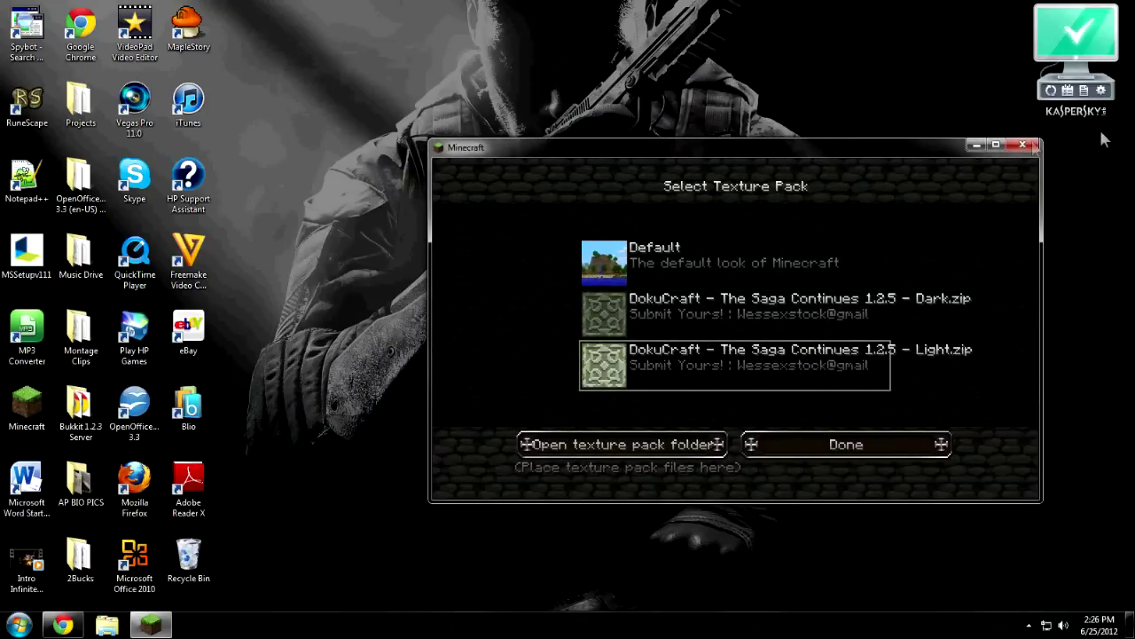
pyautogui.doubleClick(1002, 151)
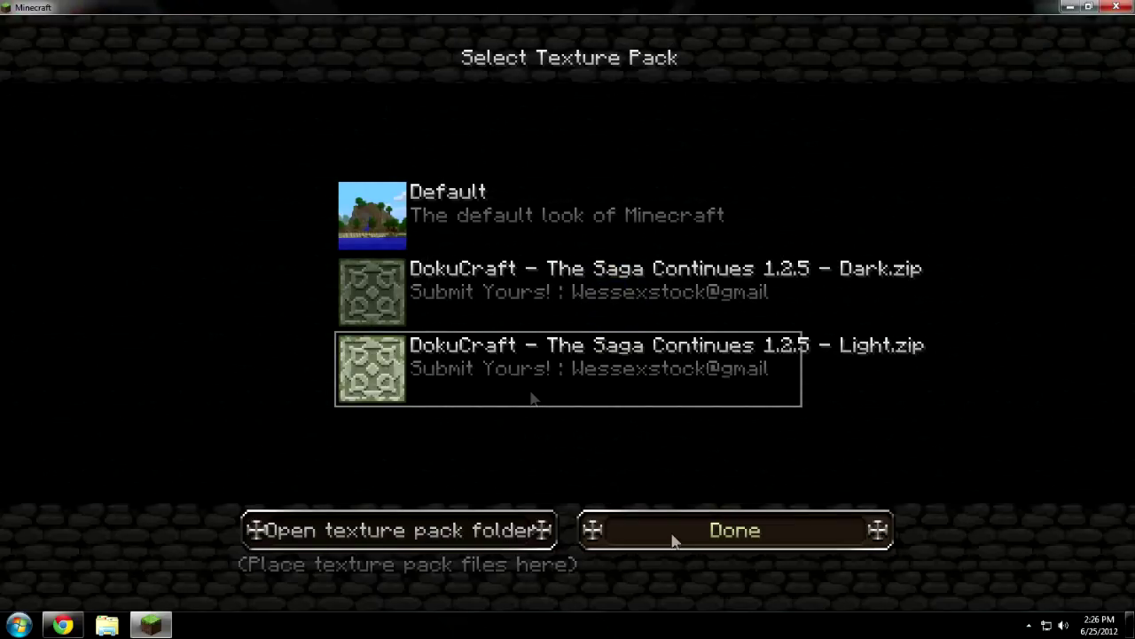
pyautogui.click(439, 326)
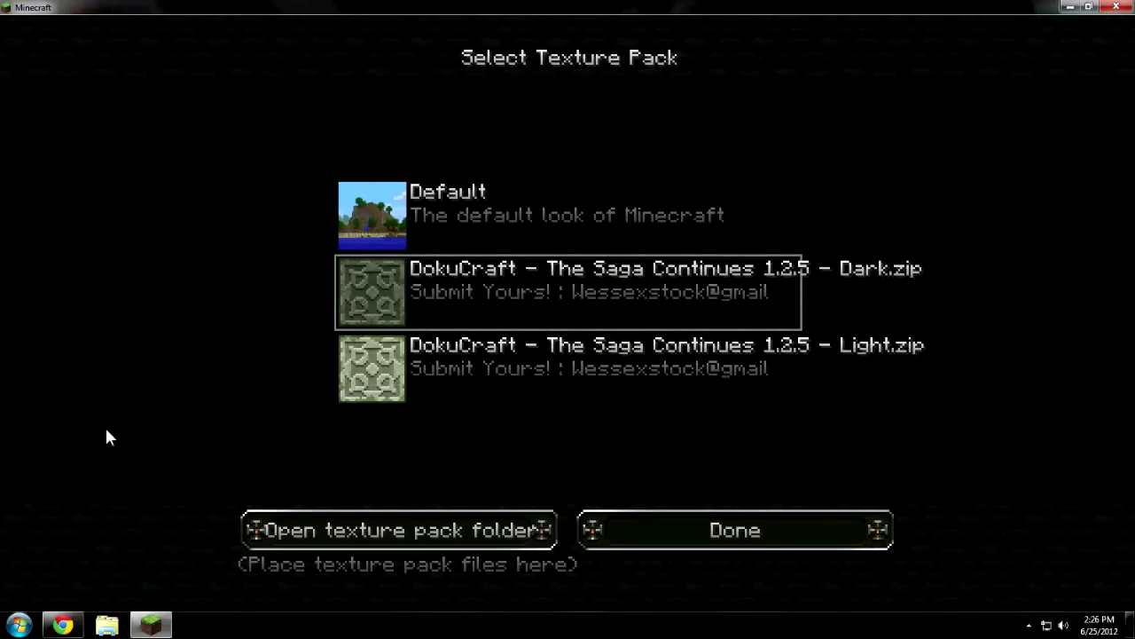
pyautogui.click(680, 530)
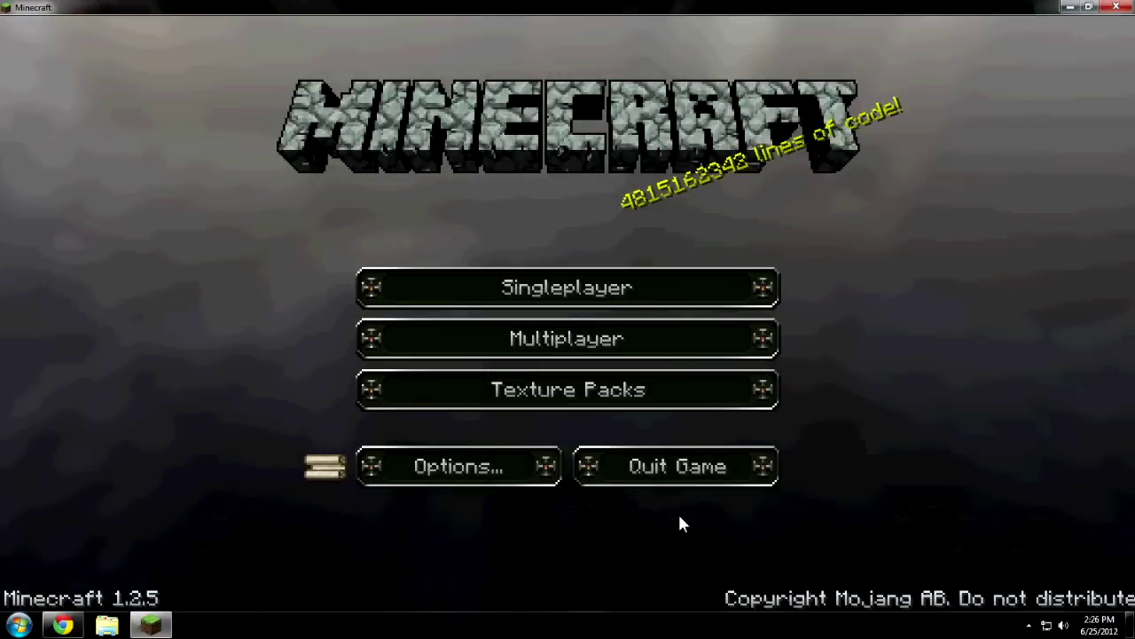
# Load the singleplayer world named New World
pyautogui.click(644, 300)
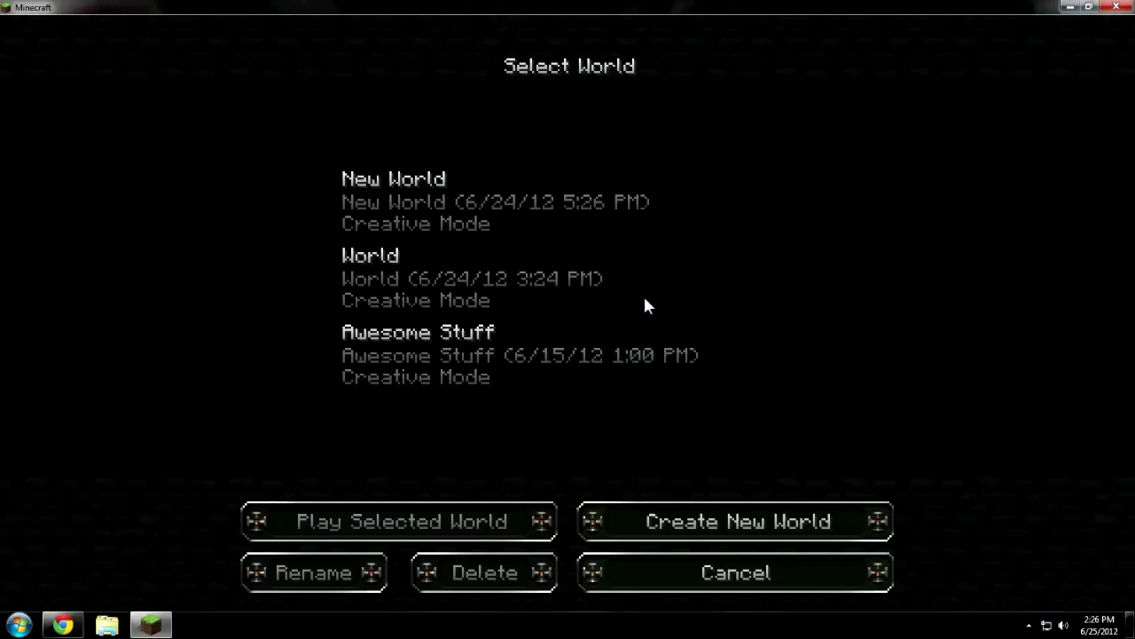
pyautogui.click(544, 222)
pyautogui.click(489, 520)
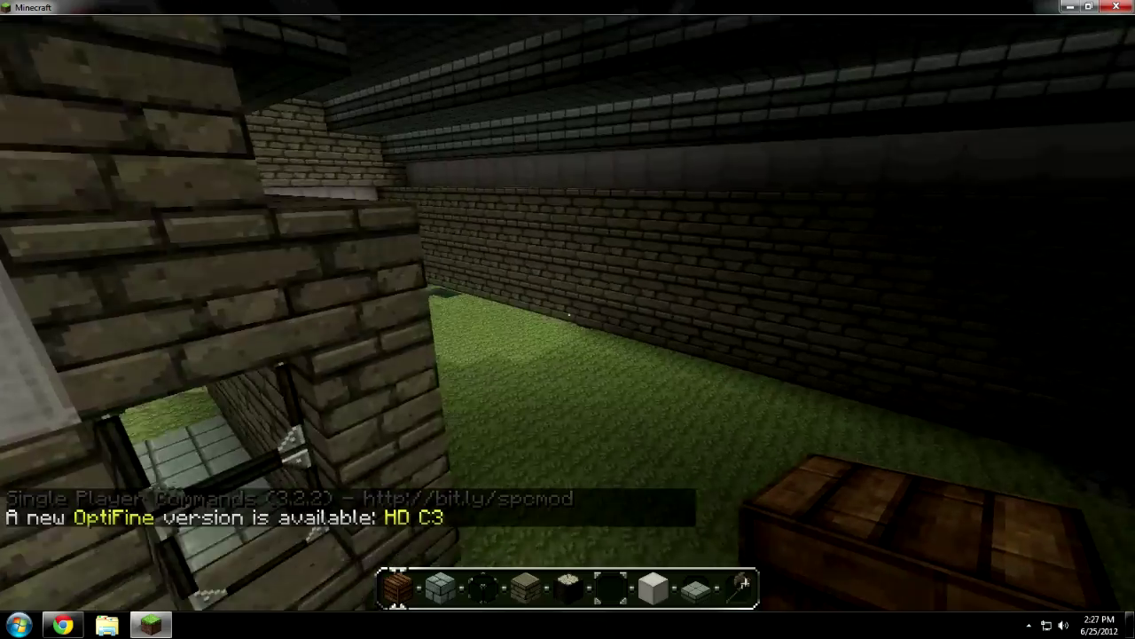
# Leave the building and fly around it to examine the new textures on the house, terrain and cacti
pyautogui.scroll(2, 568, 319)
pyautogui.press('w')
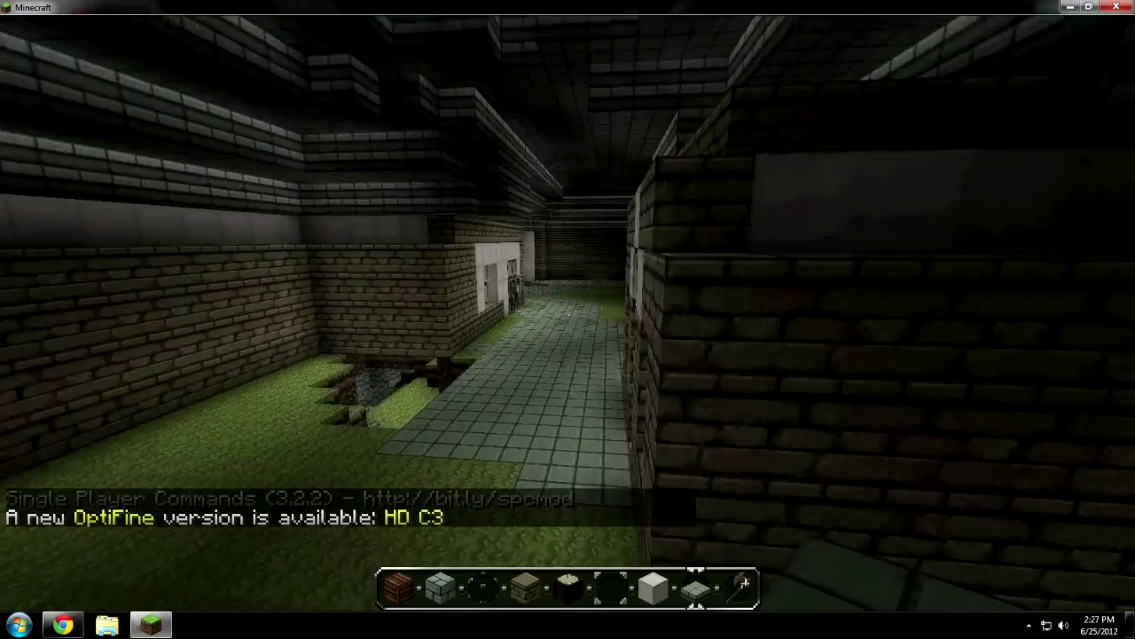
pyautogui.press('w')
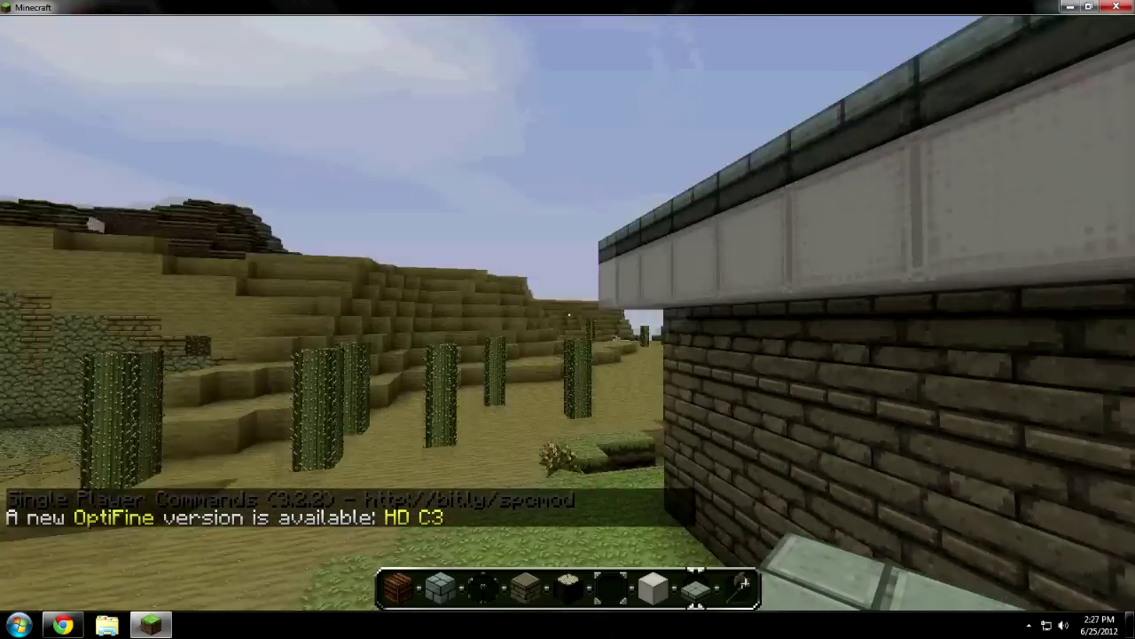
pyautogui.press('space')
pyautogui.press('s')
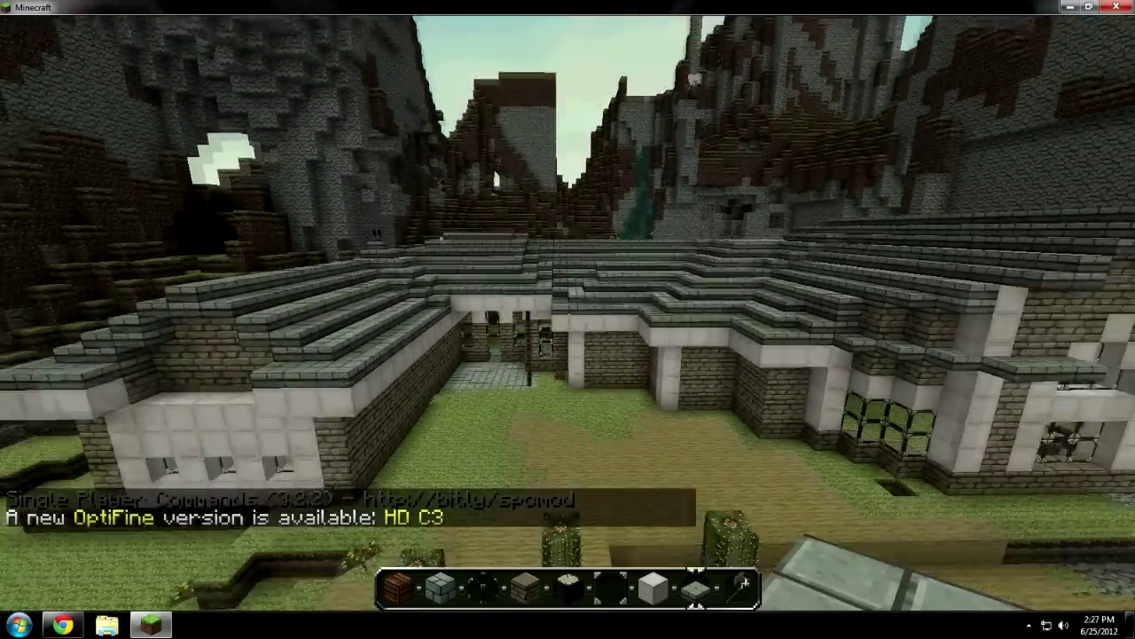
pyautogui.press('a')
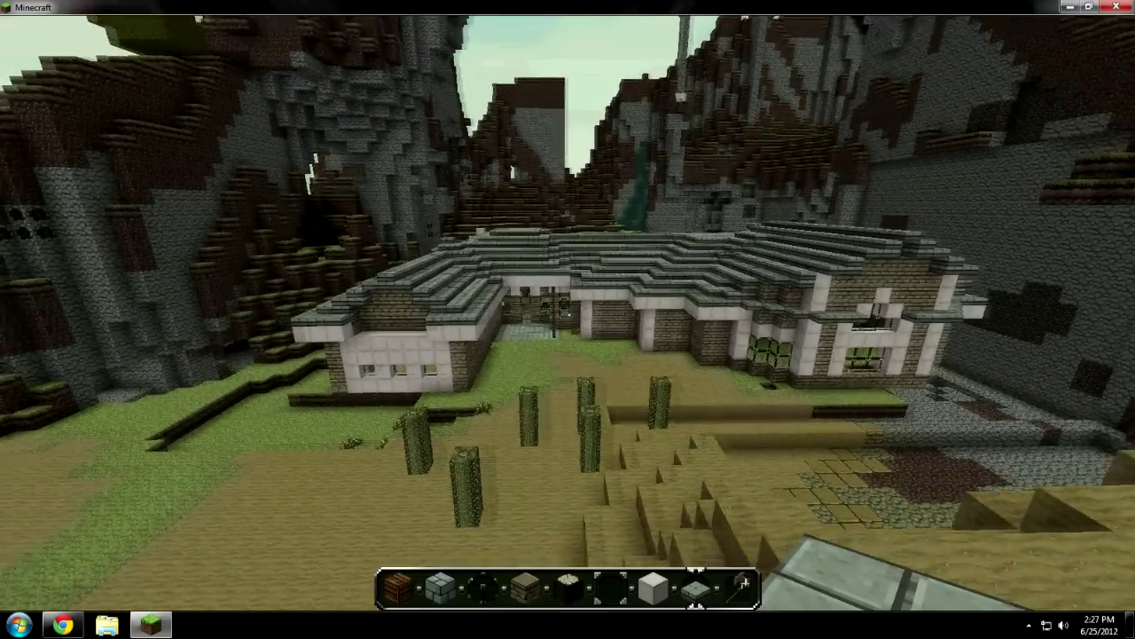
pyautogui.press('a')
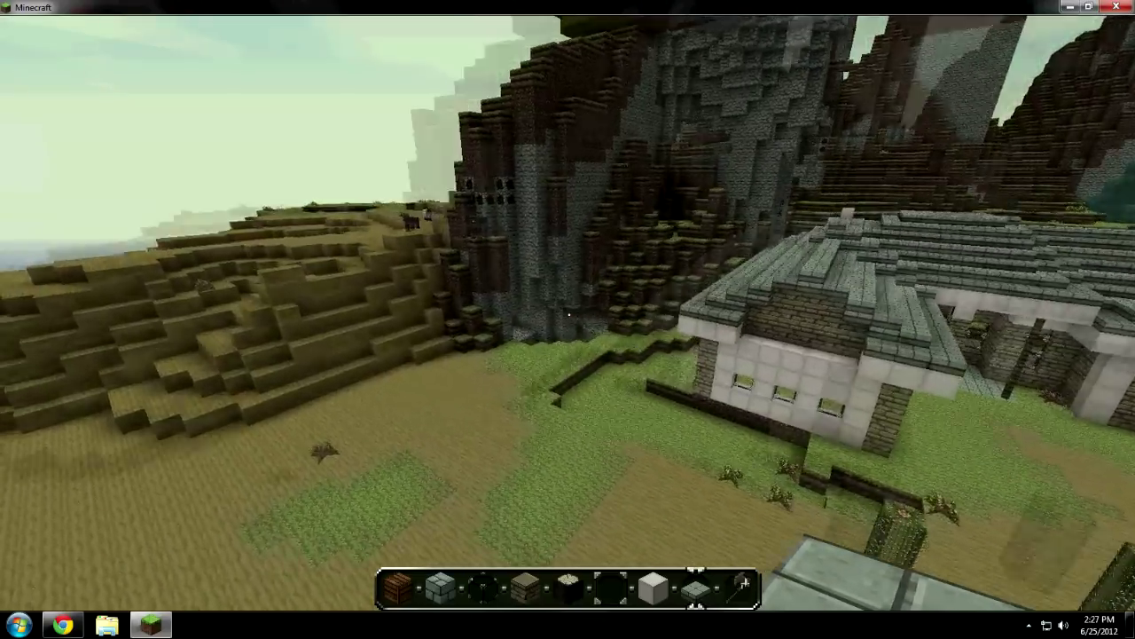
pyautogui.press('a')
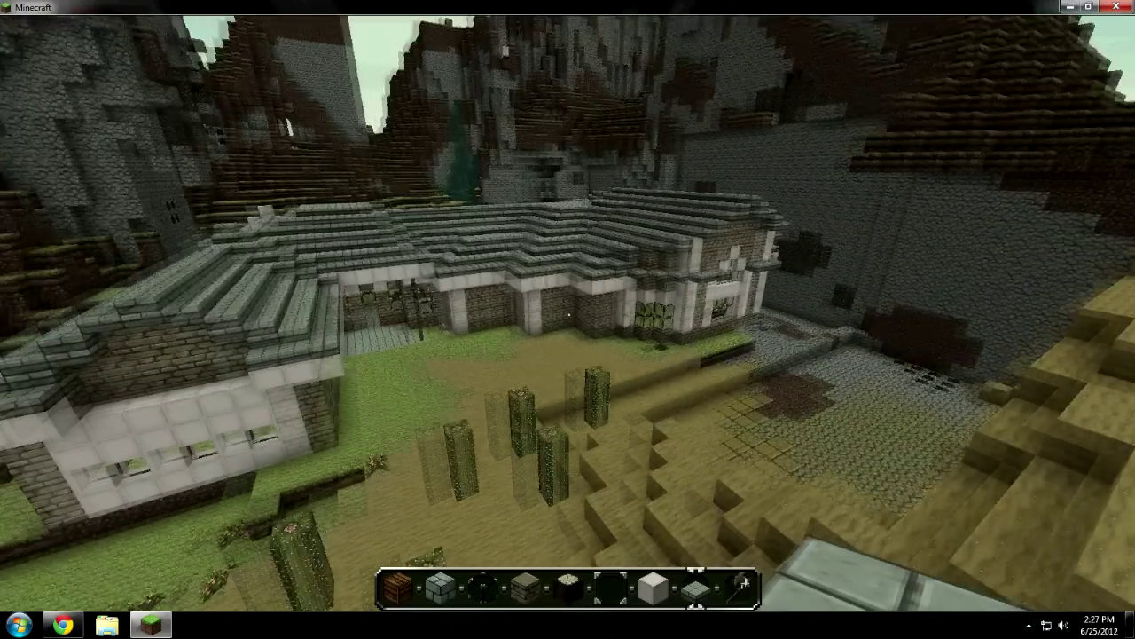